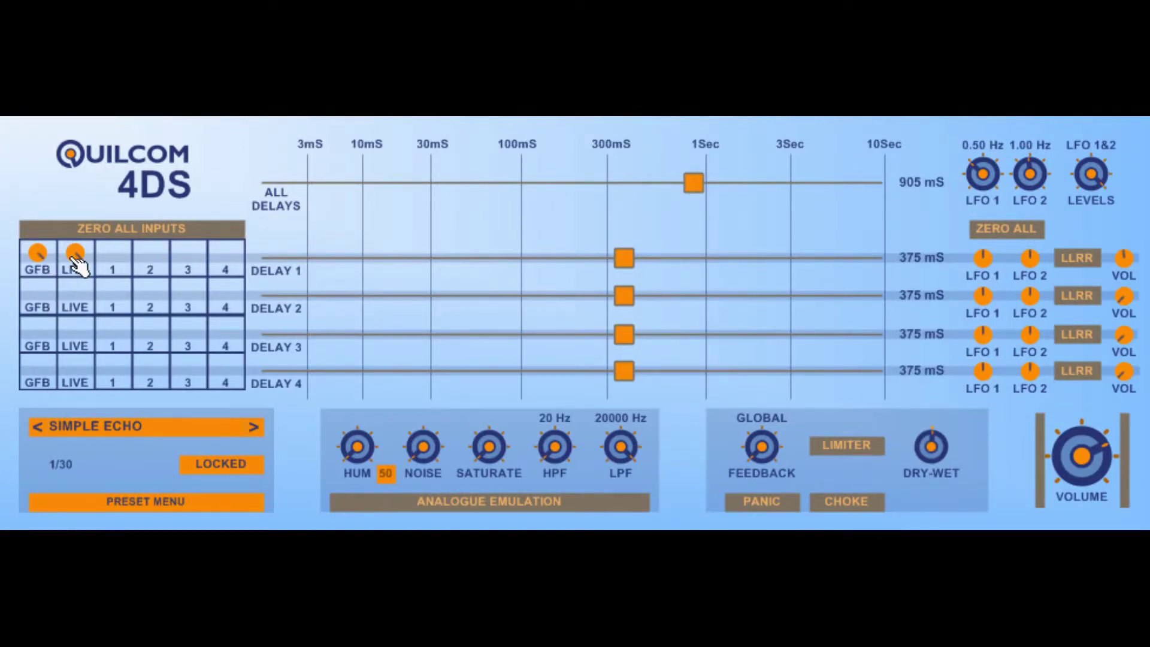
Feed Delay 3 into Delay 2 and the live input into Delay 3, removing Delay 1's feed to Delay 2
{"action": "left_click", "coordinate": [113, 290]}
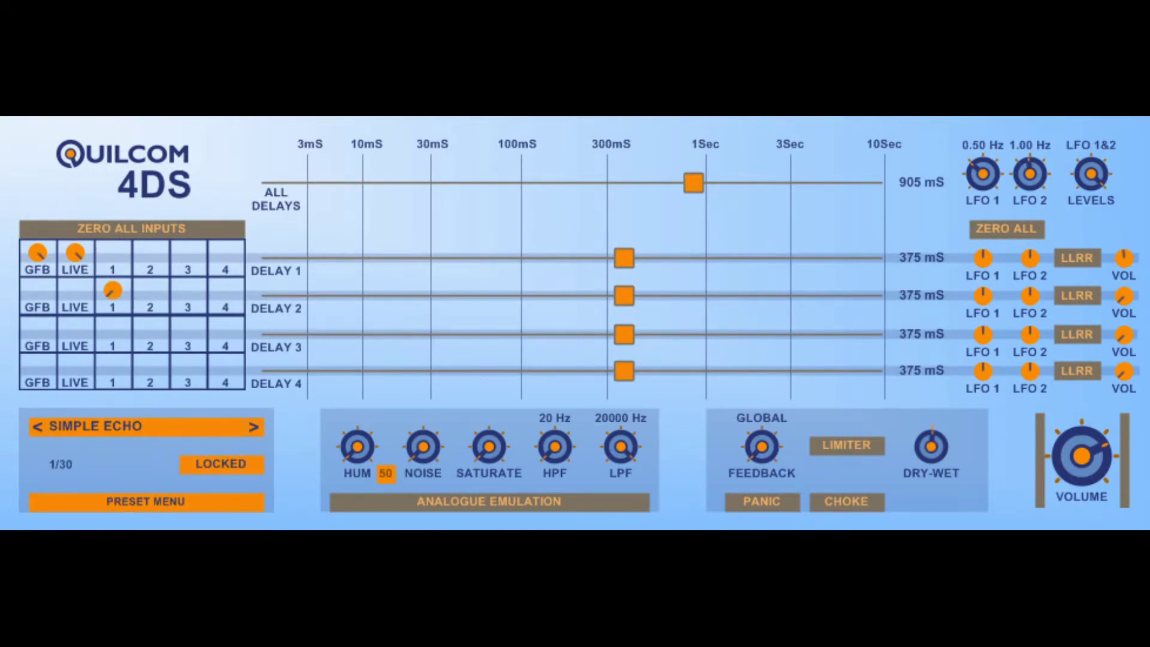
{"action": "left_click", "coordinate": [188, 300]}
{"action": "left_click", "coordinate": [74, 330]}
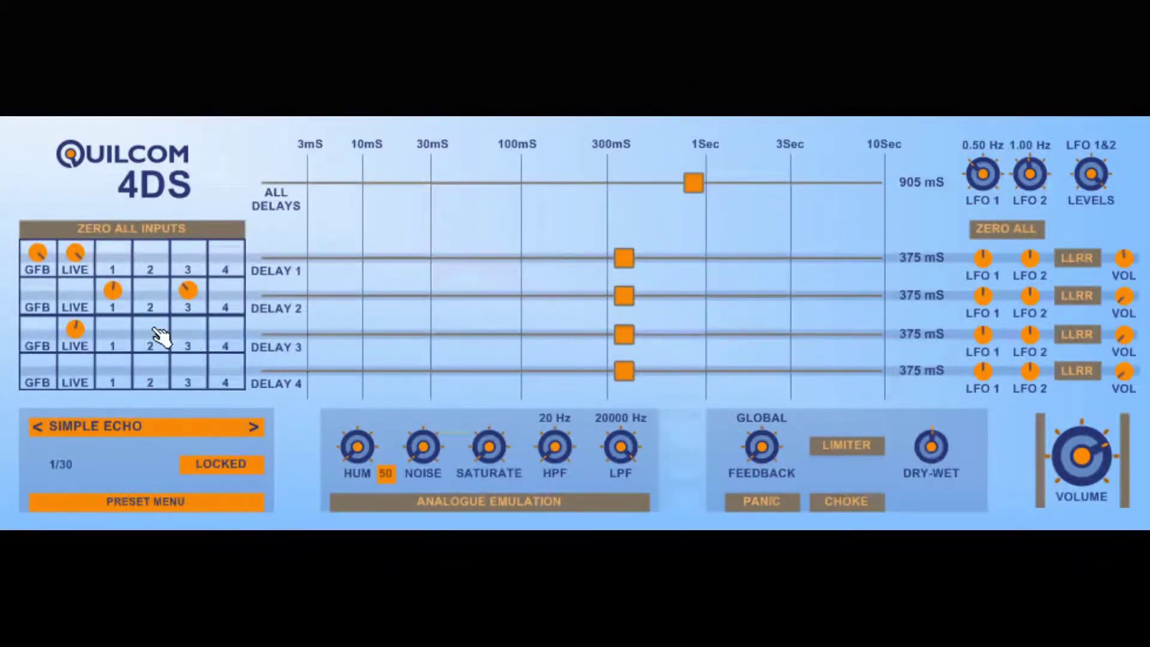
{"action": "left_click", "coordinate": [121, 298]}
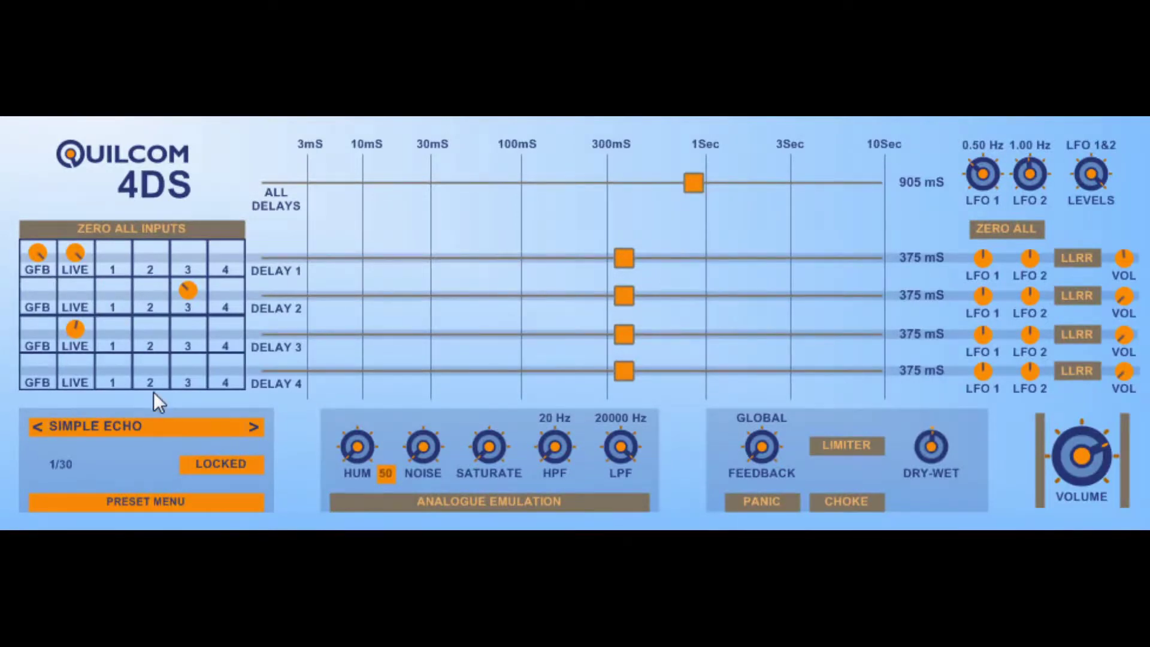
Zero all inputs in the routing grid and try self-feedback cells for Delays 2 and 1
{"action": "left_click", "coordinate": [150, 237]}
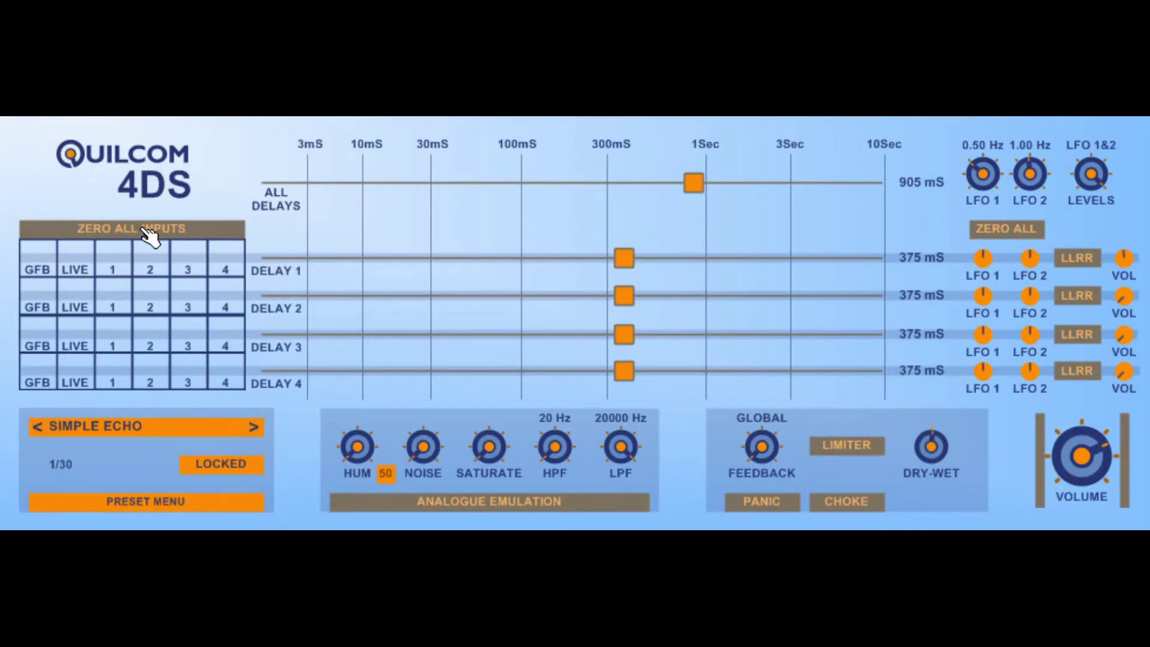
{"action": "left_click", "coordinate": [150, 290]}
{"action": "left_click", "coordinate": [114, 253]}
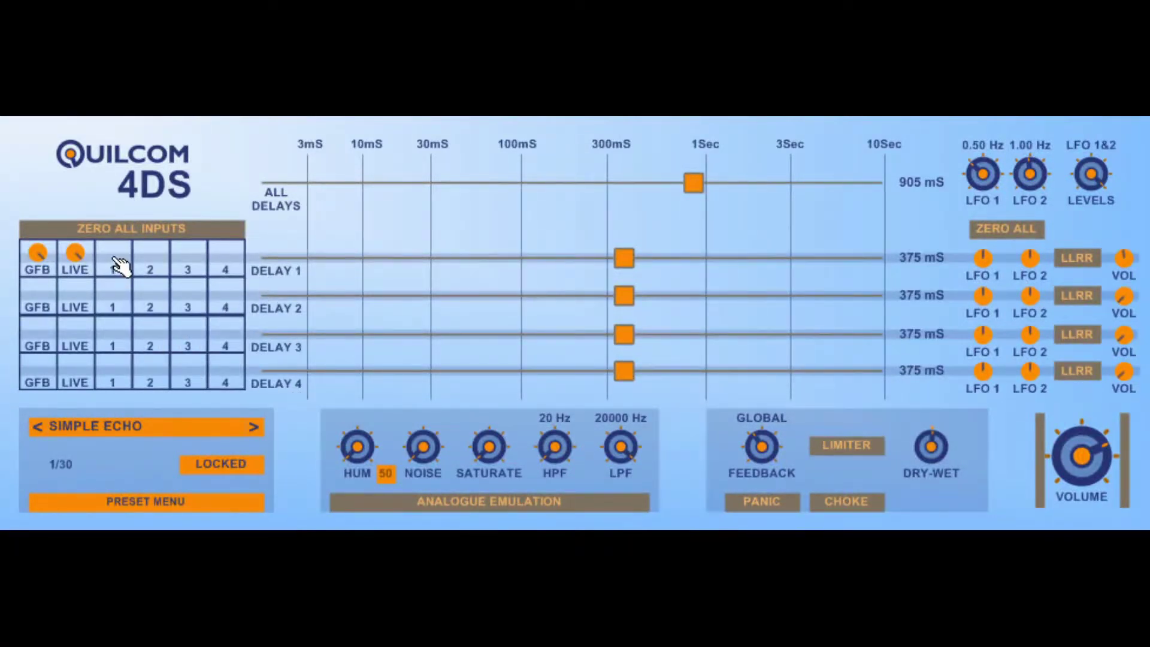
Raise the global feedback and set Delay 1's self-feedback to about halfway
{"action": "left_click_drag", "start_coordinate": [769, 443], "coordinate": [769, 428]}
{"action": "left_click", "coordinate": [123, 267]}
{"action": "mouse_move", "coordinate": [116, 258]}
{"action": "left_mouse_down"}
{"action": "mouse_move", "coordinate": [116, 235]}
{"action": "mouse_move", "coordinate": [123, 258]}
{"action": "left_mouse_up"}
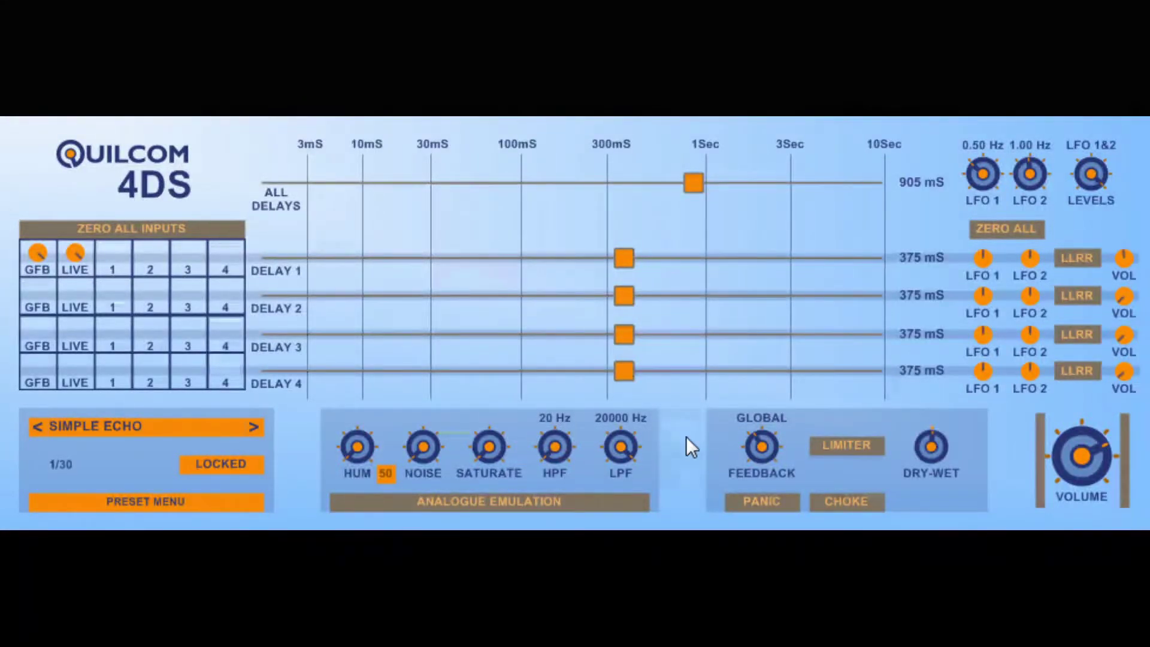
Toggle Delay 1's LLRR button, leaving it on SWAP while Delays 2–4 stay LLRR
{"action": "left_click", "coordinate": [1090, 259]}
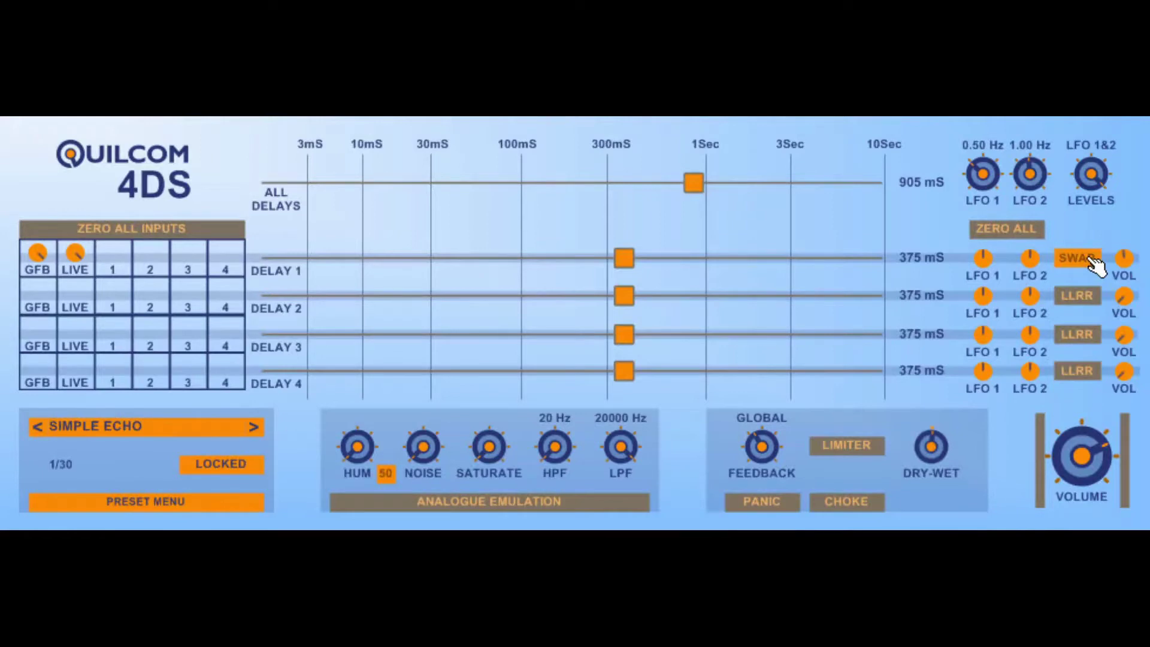
{"action": "left_click", "coordinate": [1091, 258]}
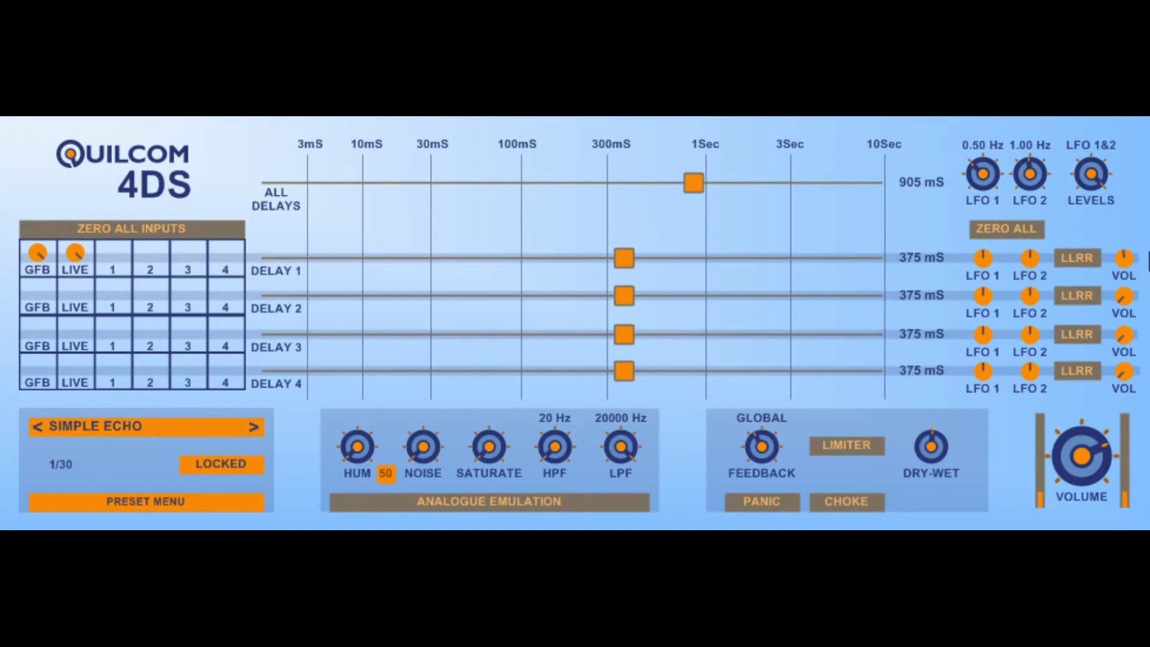
{"action": "left_click", "coordinate": [1083, 264]}
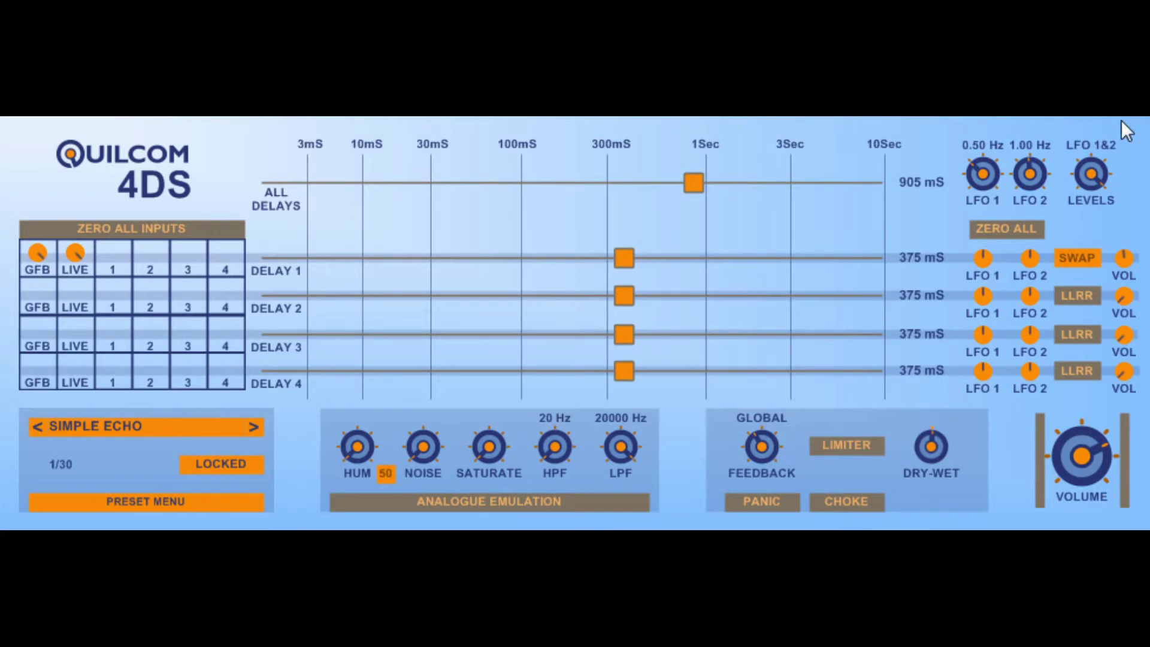
{"action": "left_click", "coordinate": [1063, 121]}
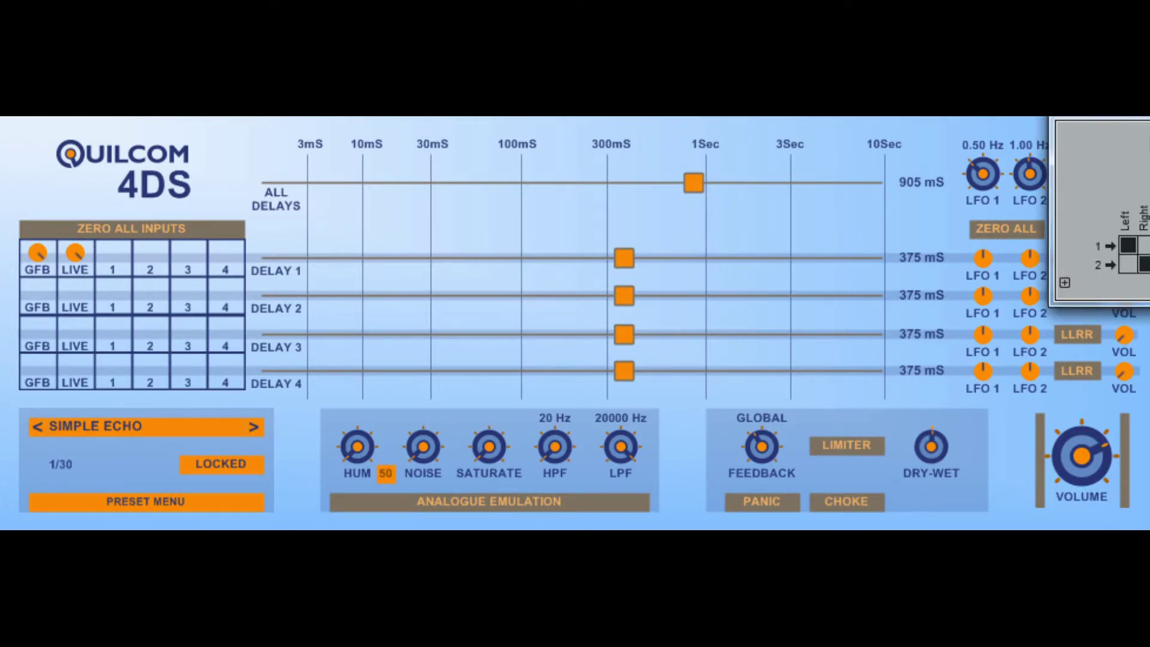
{"action": "left_click_drag", "start_coordinate": [1147, 106], "coordinate": [879, 135]}
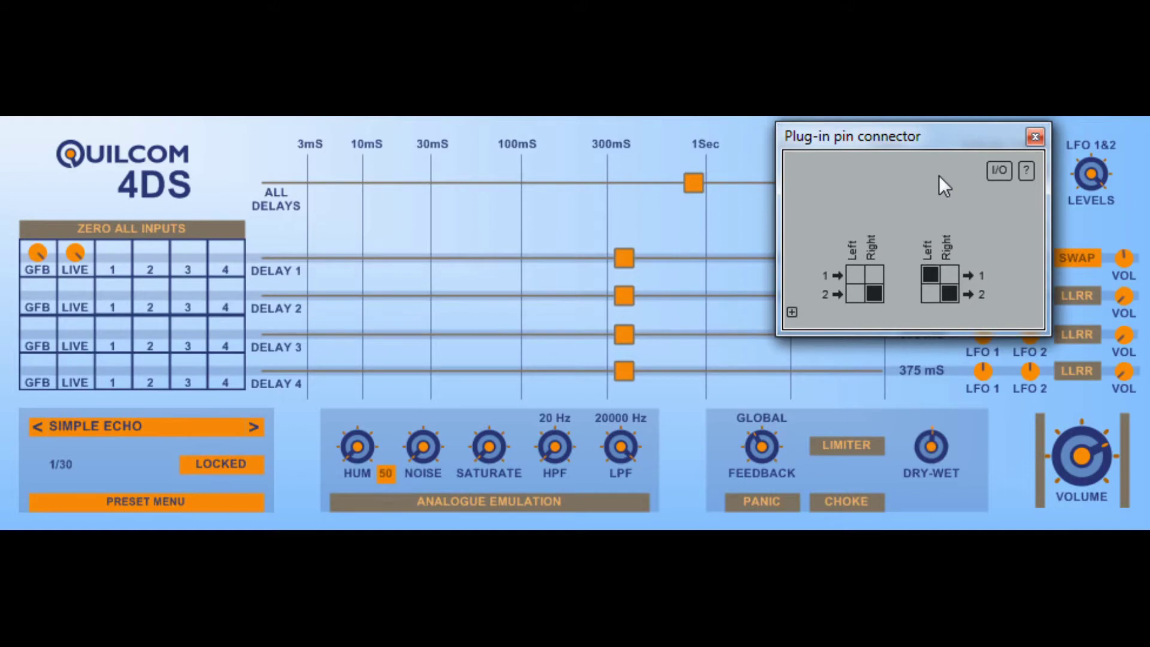
{"action": "left_click", "coordinate": [856, 501]}
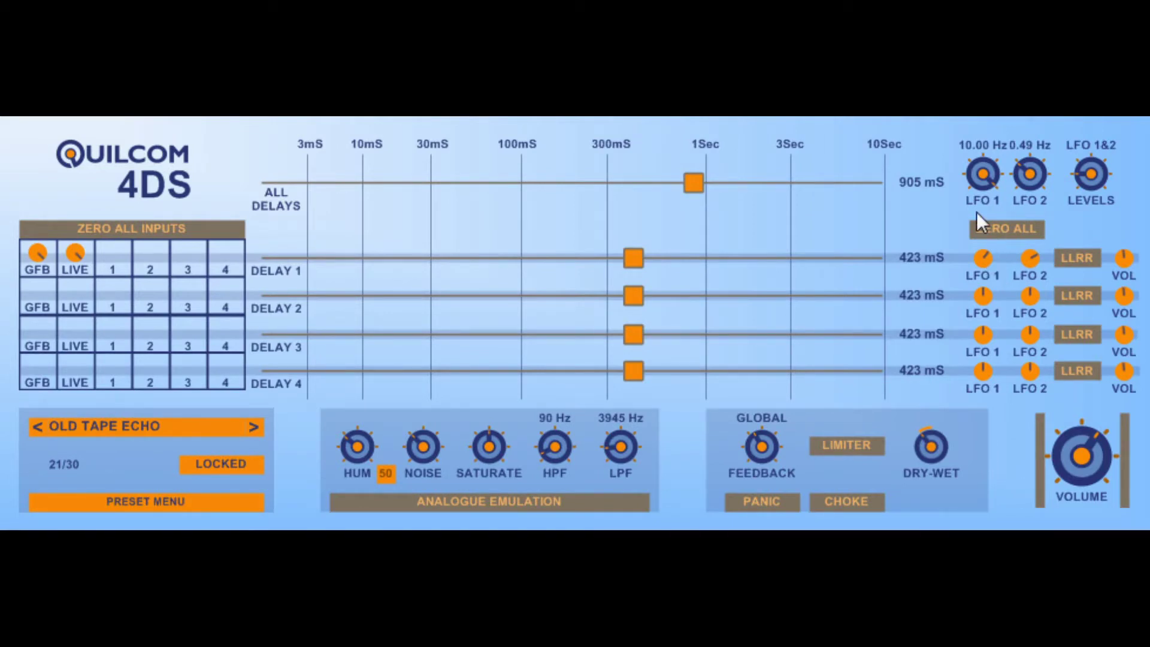
Adjust the LFO 1&2 LEVELS knob on Old Tape Echo, finishing slightly lower
{"action": "mouse_move", "coordinate": [1091, 175]}
{"action": "left_mouse_down"}
{"action": "mouse_move", "coordinate": [1091, 165]}
{"action": "mouse_move", "coordinate": [1097, 174]}
{"action": "left_mouse_up"}
{"action": "mouse_move", "coordinate": [1101, 178]}
{"action": "left_mouse_down"}
{"action": "mouse_move", "coordinate": [1101, 199]}
{"action": "mouse_move", "coordinate": [1101, 179]}
{"action": "left_mouse_up"}
Switch on analogue emulation and turn up the HUM and NOISE amounts
{"action": "left_click", "coordinate": [474, 504]}
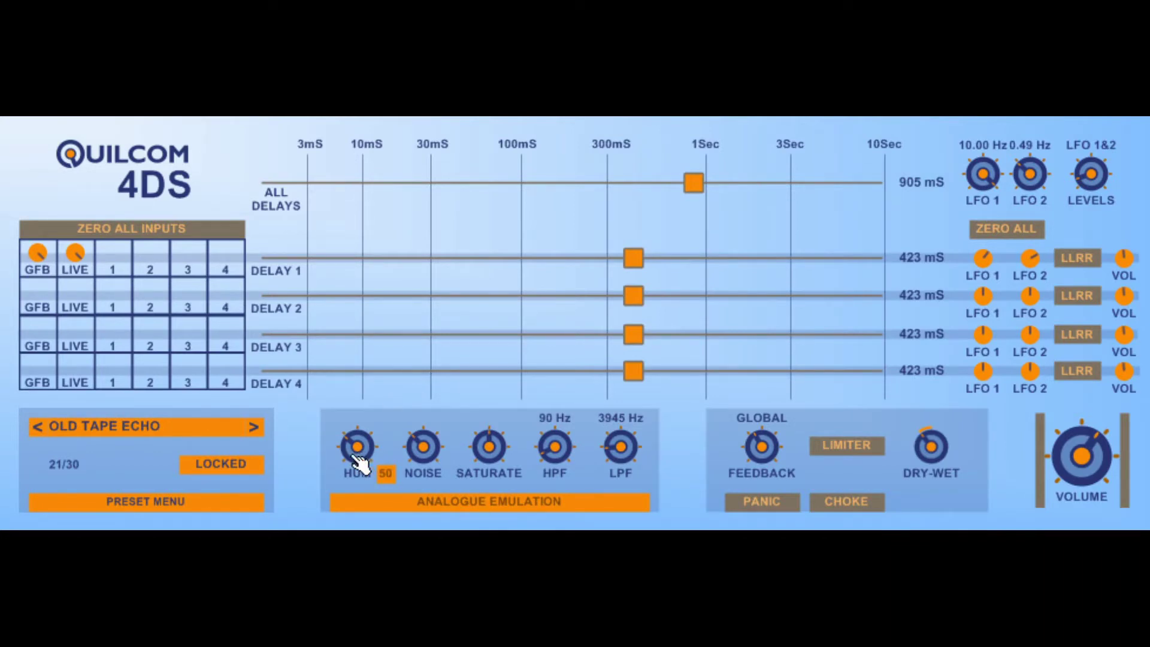
{"action": "left_click_drag", "start_coordinate": [360, 463], "coordinate": [390, 484]}
{"action": "scroll", "coordinate": [392, 479], "scroll_direction": "up", "scroll_amount": 1}
{"action": "left_click_drag", "start_coordinate": [423, 446], "coordinate": [423, 419]}
Bring all four delays down to 424 ms, lower the noise, and switch analogue emulation off
{"action": "left_click_drag", "start_coordinate": [693, 185], "coordinate": [629, 228]}
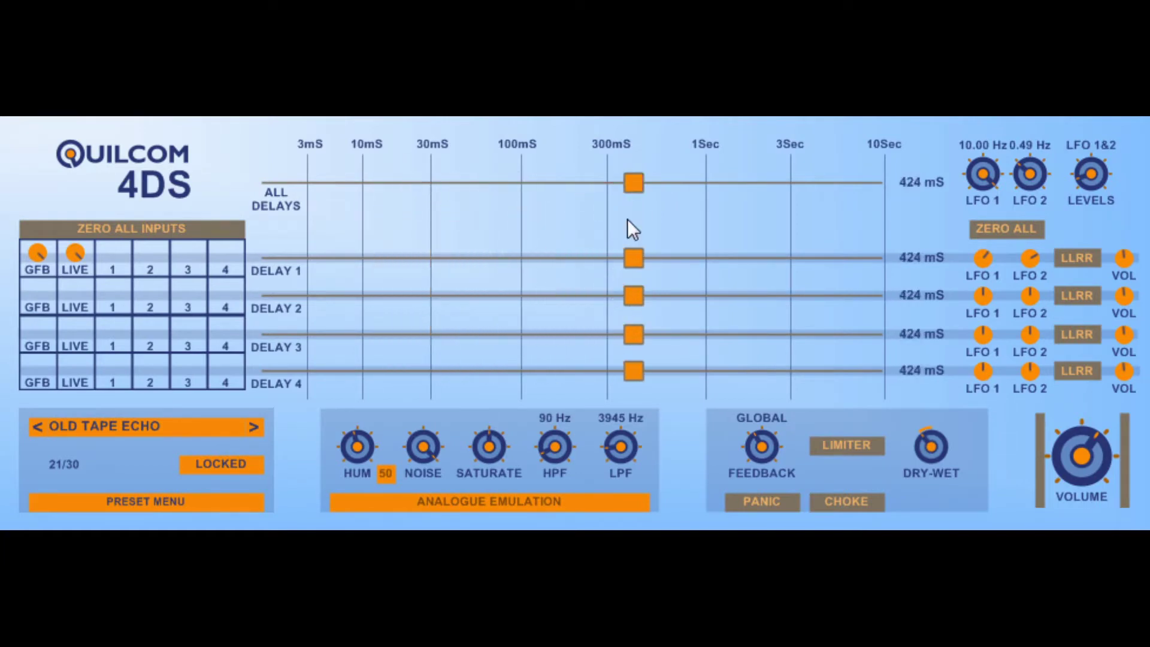
{"action": "left_click_drag", "start_coordinate": [444, 452], "coordinate": [421, 457]}
{"action": "left_click", "coordinate": [550, 507]}
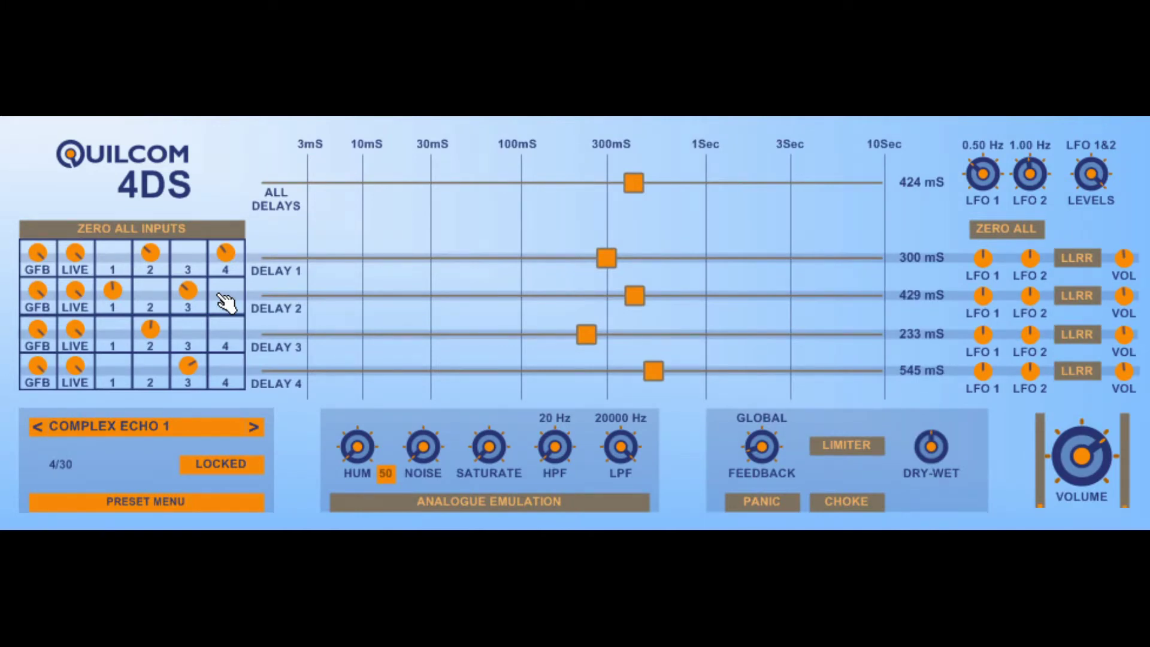
Advance from Complex Echo 2 to Complex Echo 4 and press CHOKE to cut the echo tails
{"action": "left_click", "coordinate": [253, 427]}
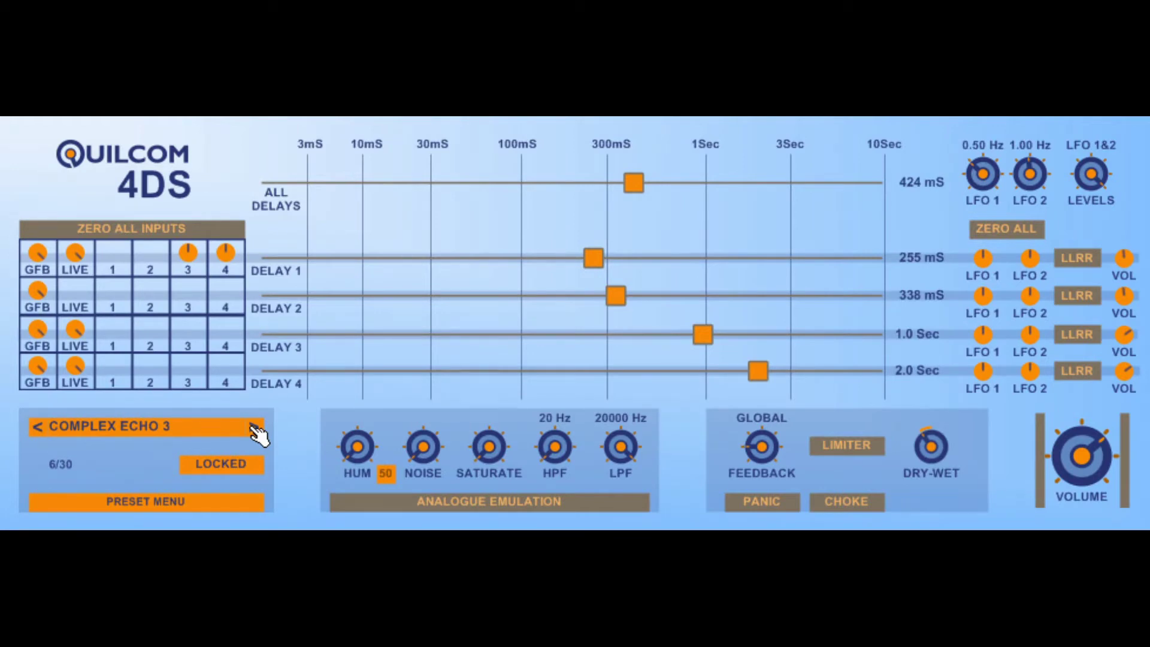
{"action": "left_click", "coordinate": [255, 428]}
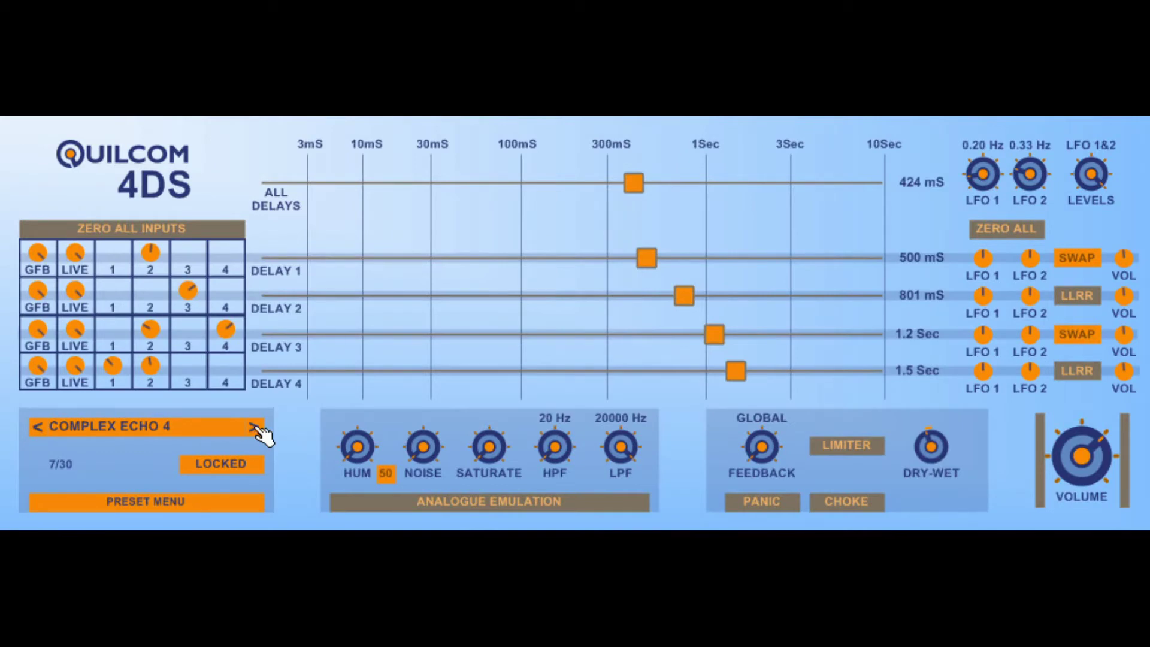
{"action": "left_click", "coordinate": [855, 502]}
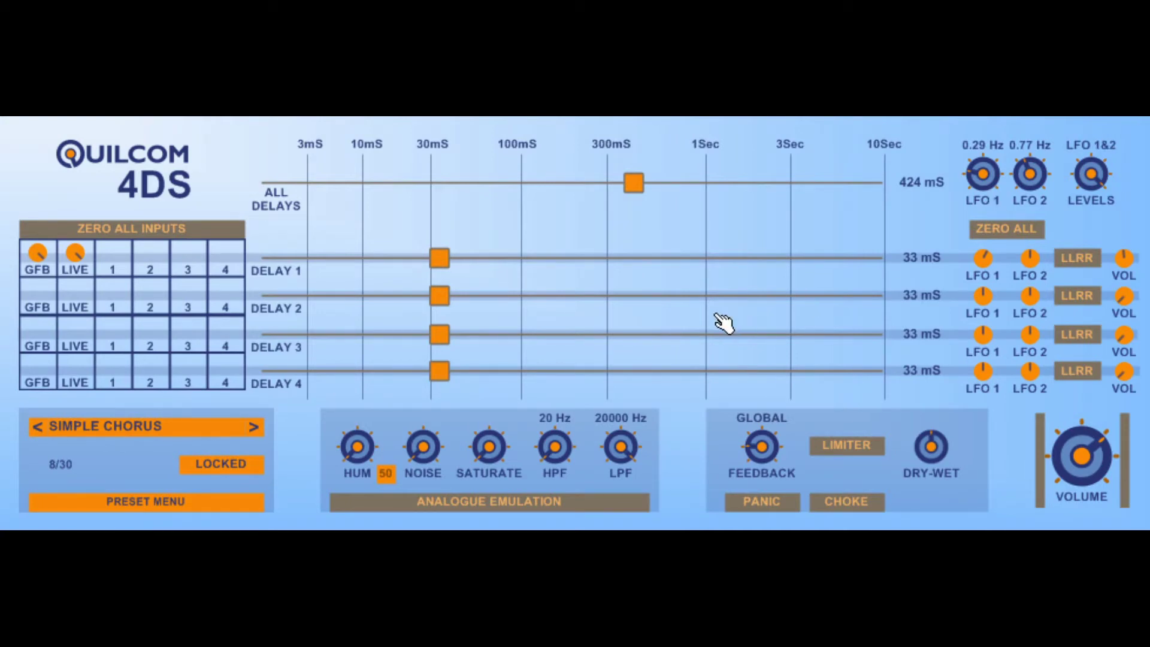
Scroll the preset name field from Simple Chorus down to Complex Chorus 3 (11/30)
{"action": "scroll", "coordinate": [87, 445], "scroll_direction": "down", "scroll_amount": 3}
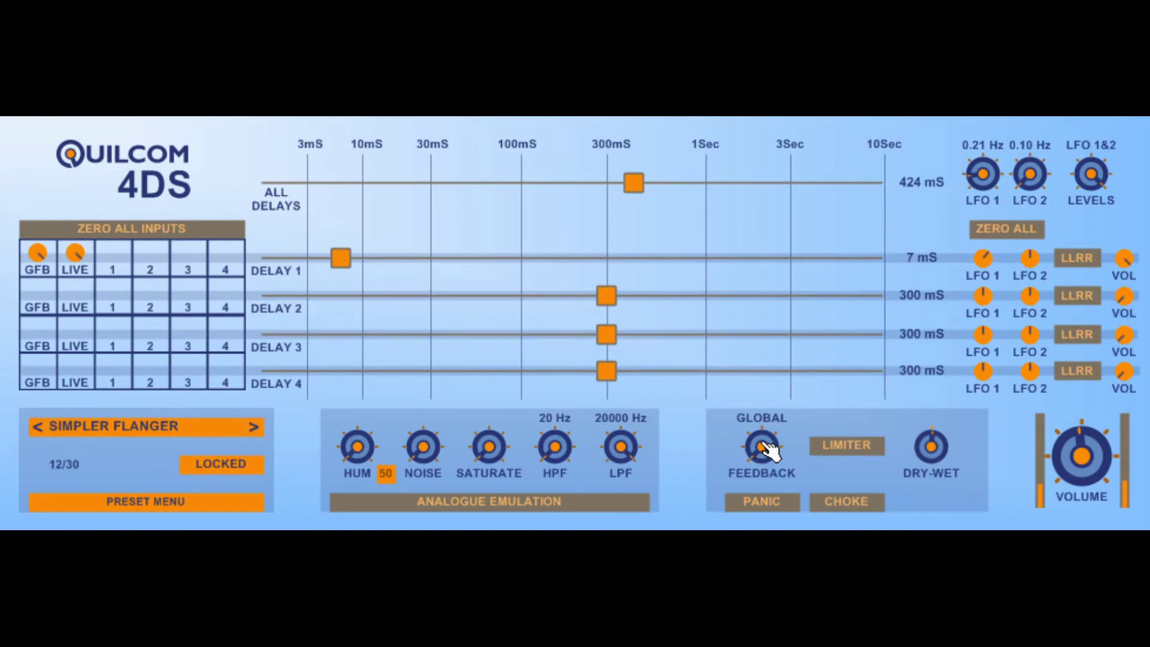
Turn the GLOBAL FEEDBACK knob down on the Simpler Flanger preset
{"action": "left_click_drag", "start_coordinate": [770, 452], "coordinate": [770, 472]}
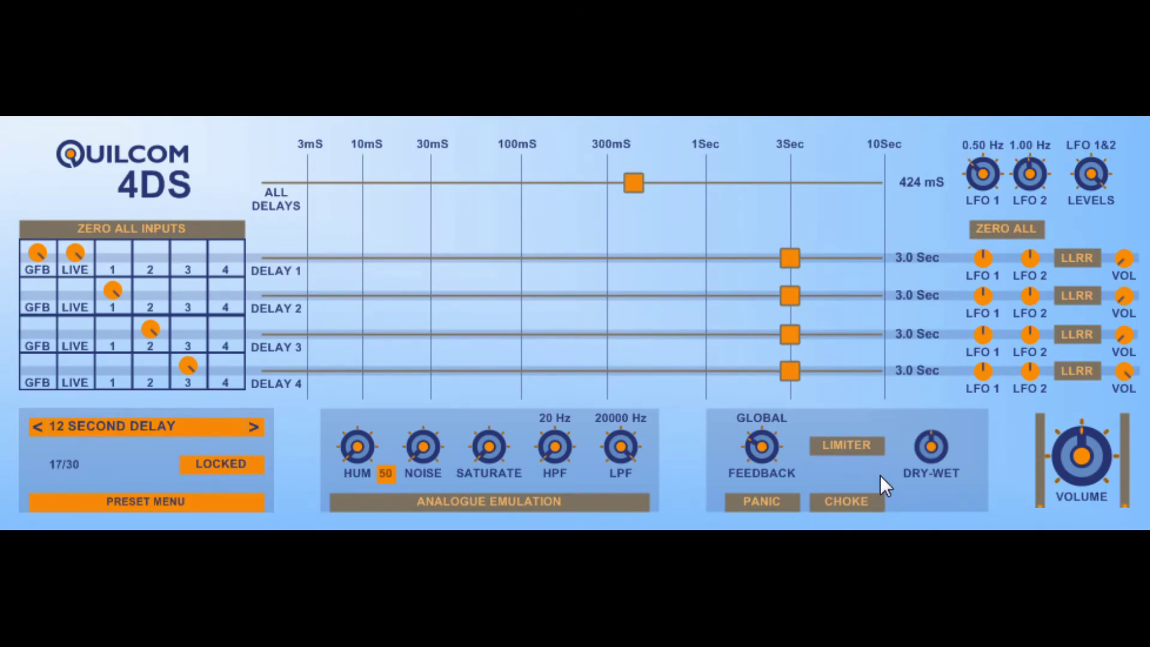
Press CHOKE to silence the 12 Second Delay preset's ringing echo tails
{"action": "left_click", "coordinate": [862, 506]}
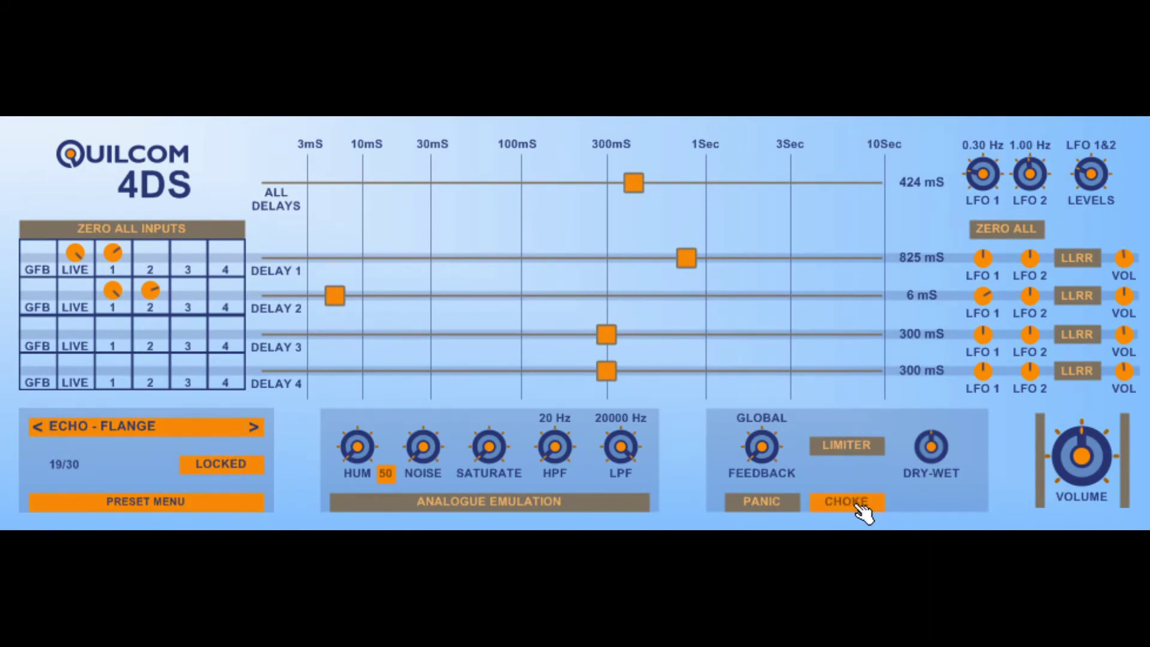
Open the preset list from the Echo - Flange name bar and load Echo - Chorus
{"action": "left_click", "coordinate": [180, 426]}
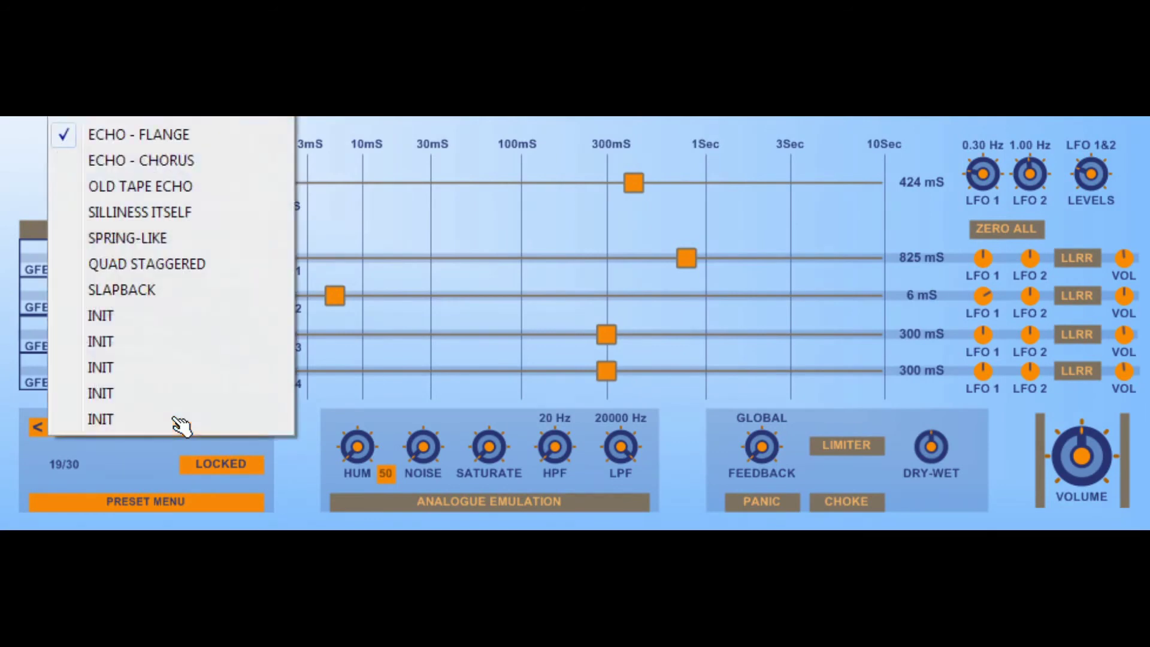
{"action": "left_click", "coordinate": [135, 168]}
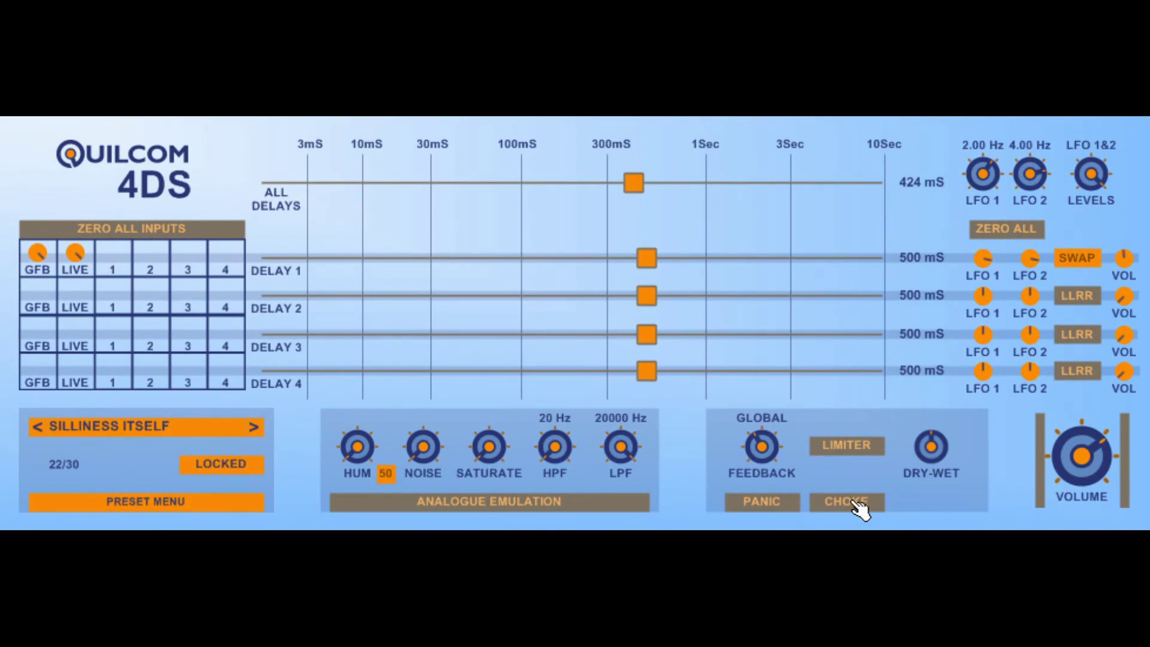
Choke the lingering delay echoes on the Silliness Itself preset with its four 500 mS delays
{"action": "left_click", "coordinate": [860, 510]}
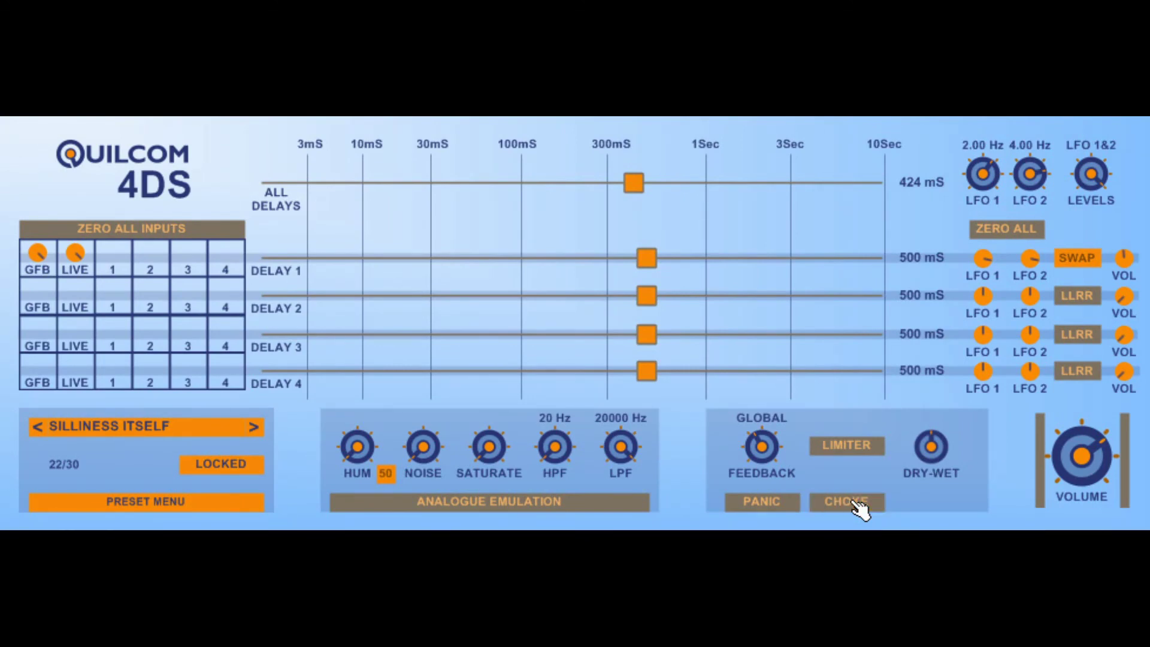